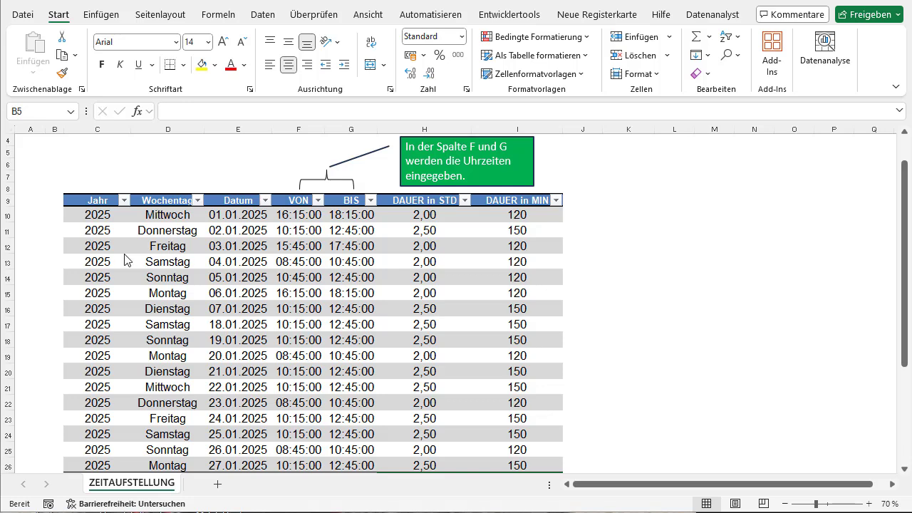
- Review the Jahr, Wochentag and Datum columns and their formulas
{"action": "left_click", "coordinate": [112, 231]}
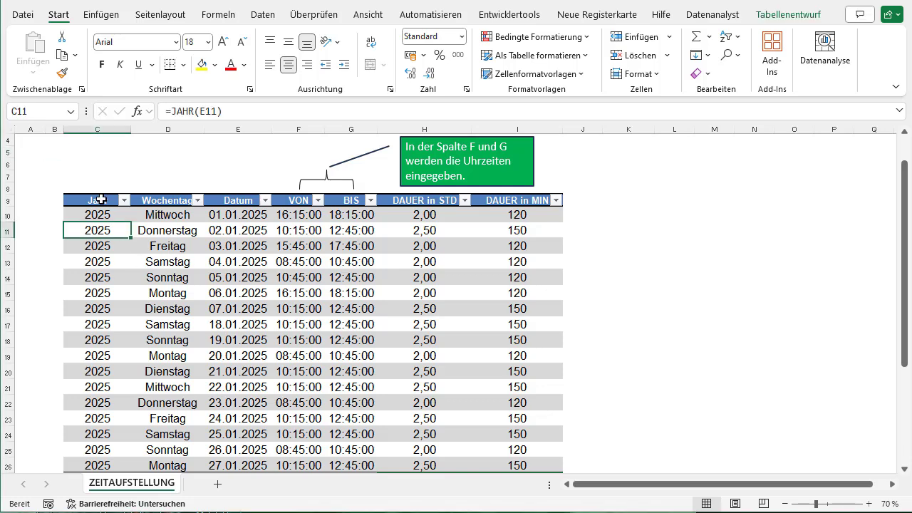
{"action": "scroll", "coordinate": [354, 274], "scroll_direction": "down", "scroll_amount": 3}
{"action": "scroll", "coordinate": [249, 298], "scroll_direction": "up", "scroll_amount": 2}
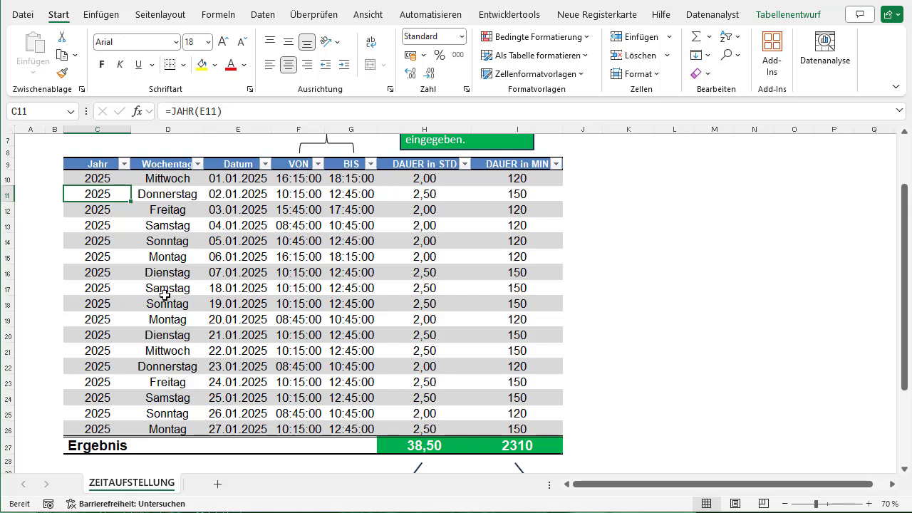
{"action": "scroll", "coordinate": [164, 295], "scroll_direction": "up", "scroll_amount": 3}
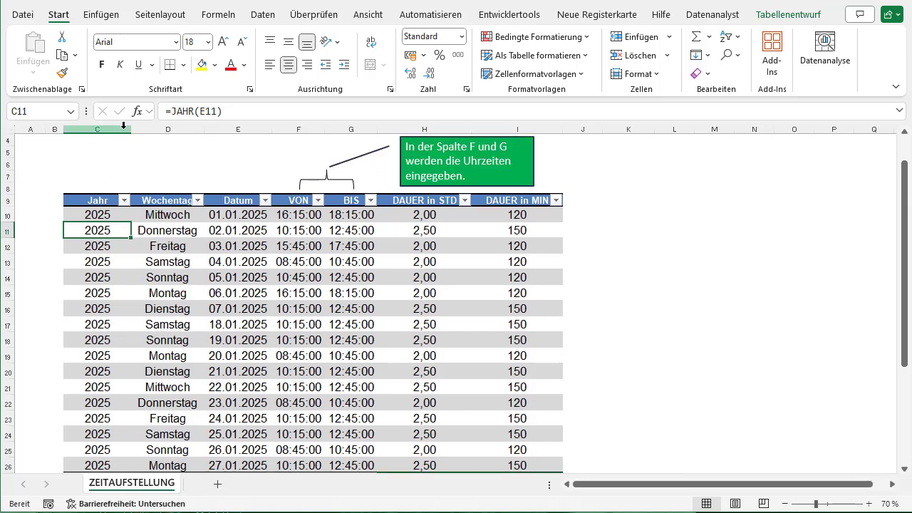
{"action": "left_click", "coordinate": [103, 200]}
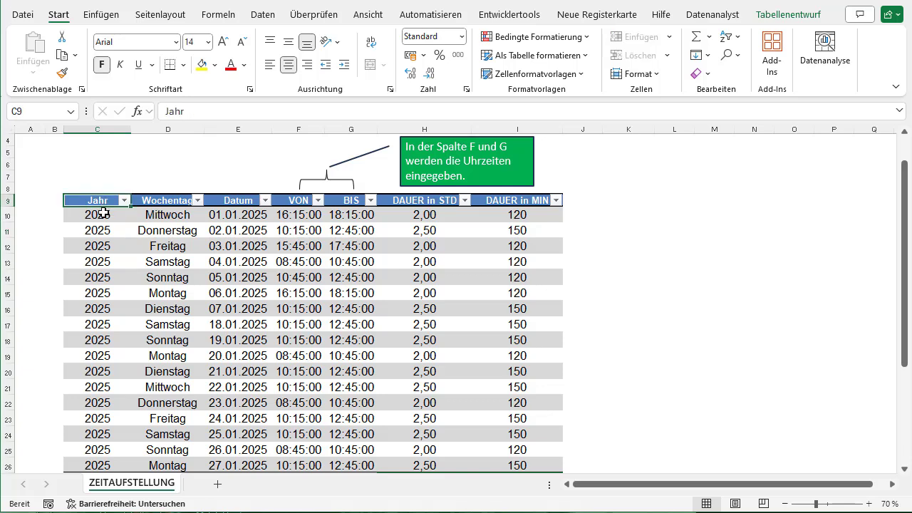
{"action": "left_click_drag", "start_coordinate": [107, 245], "coordinate": [107, 296]}
{"action": "left_click", "coordinate": [152, 222]}
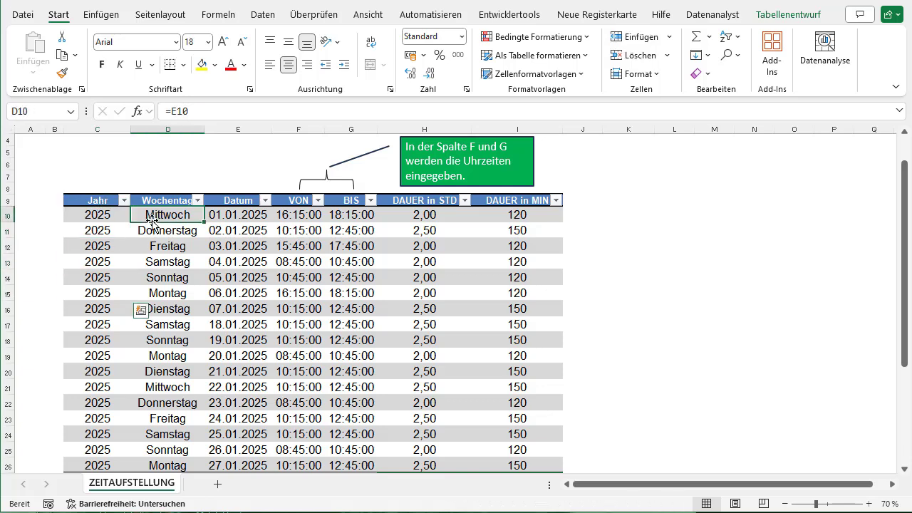
{"action": "key", "text": "Up"}
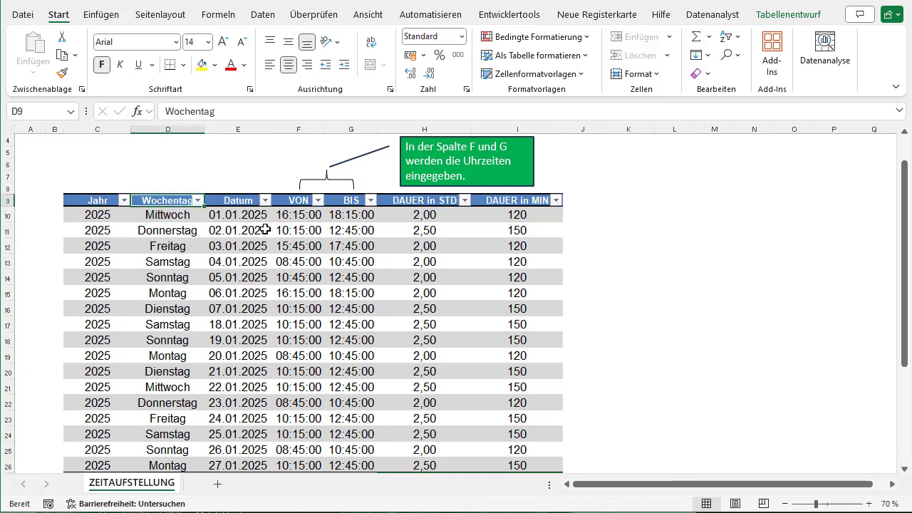
{"action": "left_click", "coordinate": [242, 201]}
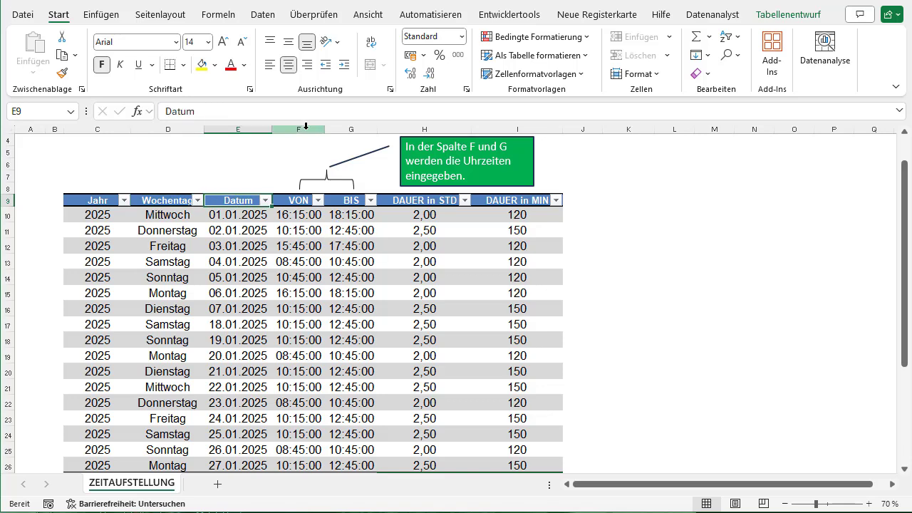
- Compare row 11's start 10:15:00 and end 12:45:00 with its hours-duration formula under DAUER
{"action": "left_click", "coordinate": [320, 227]}
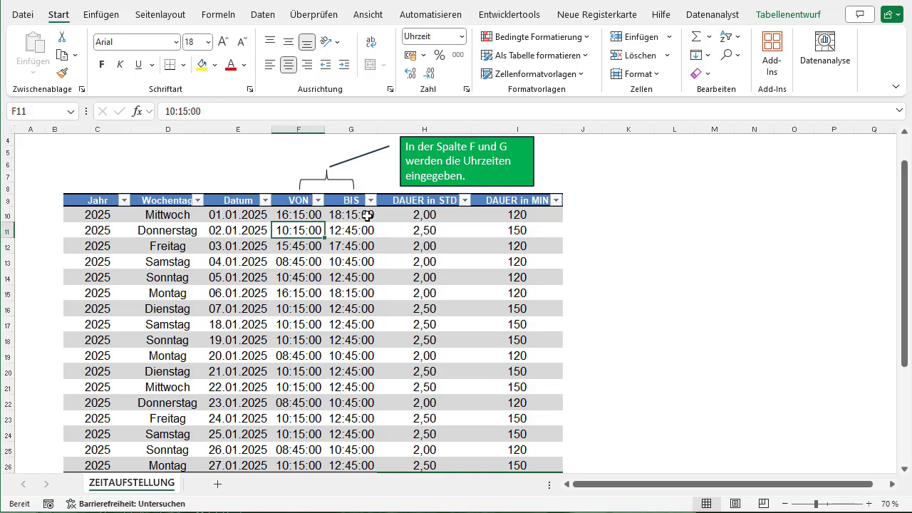
{"action": "left_click", "coordinate": [354, 232]}
{"action": "left_click", "coordinate": [298, 230]}
{"action": "left_click", "coordinate": [350, 234]}
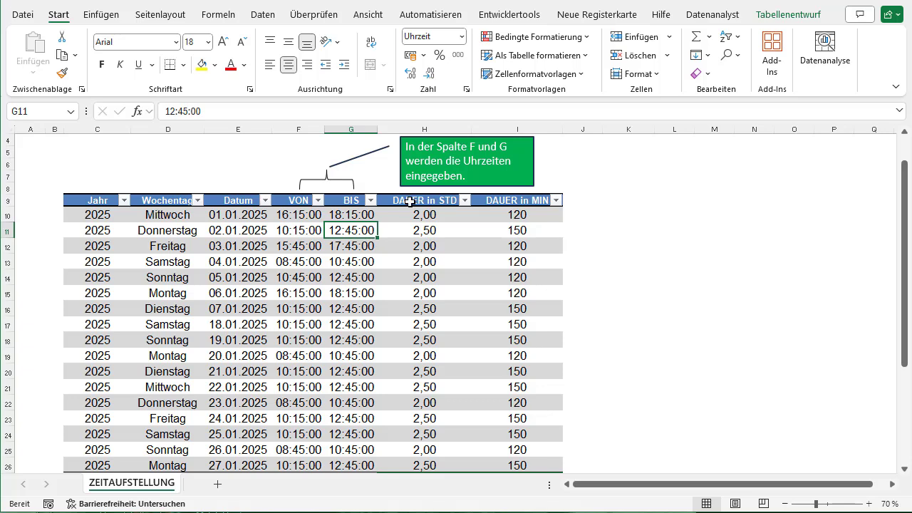
{"action": "left_click_drag", "start_coordinate": [495, 200], "coordinate": [466, 200]}
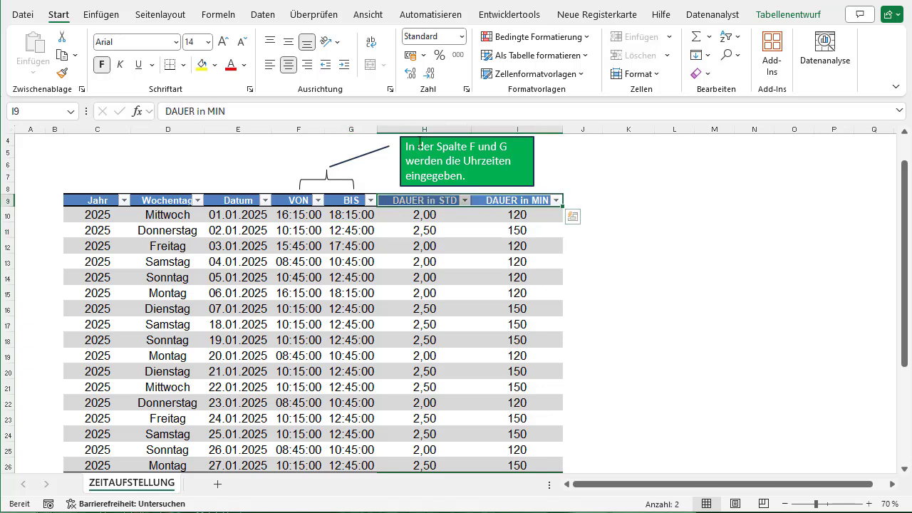
{"action": "left_click", "coordinate": [428, 231]}
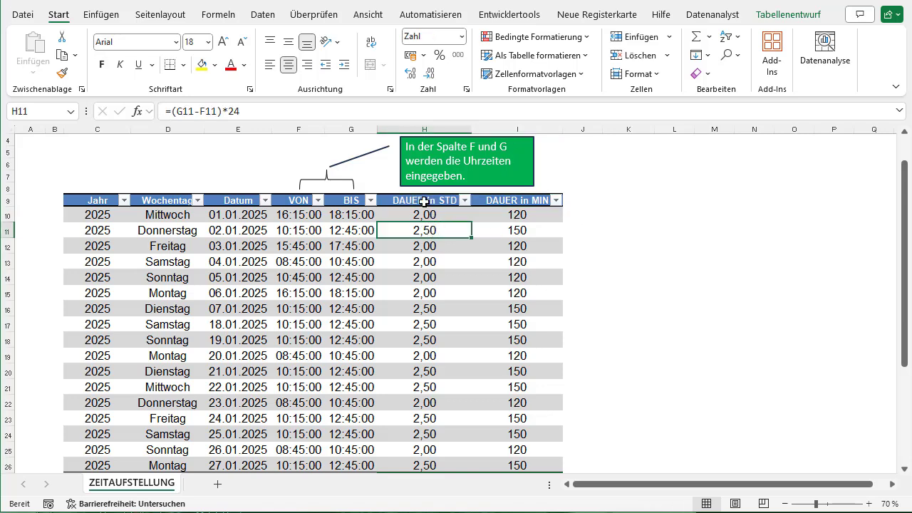
{"action": "left_click", "coordinate": [300, 233]}
{"action": "left_click_drag", "start_coordinate": [339, 232], "coordinate": [353, 231]}
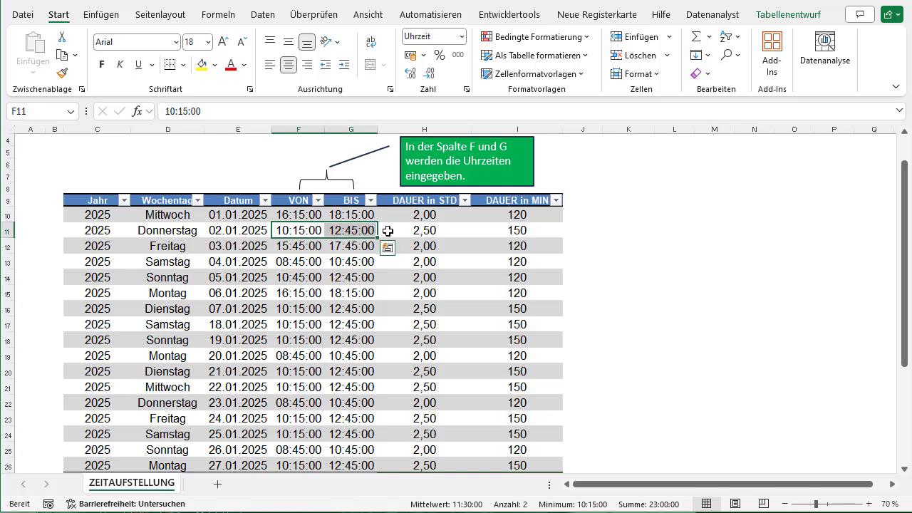
{"action": "left_click", "coordinate": [407, 229]}
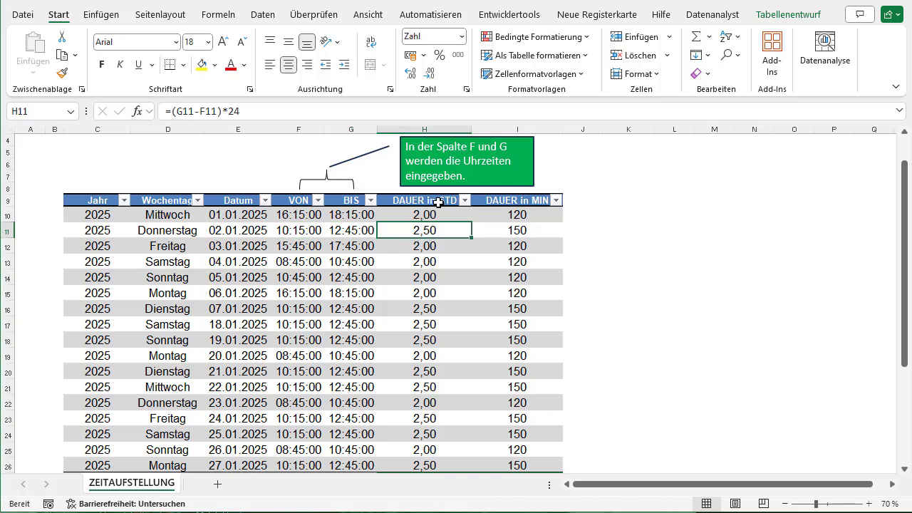
- Inspect the minutes-duration formulas against the first row's 16:15:00 and 18:15:00 times
{"action": "left_click", "coordinate": [505, 228]}
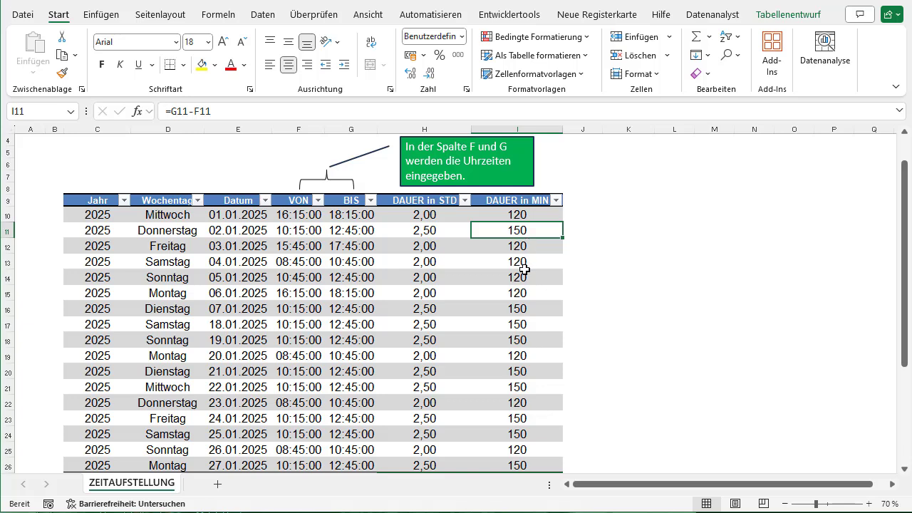
{"action": "left_click", "coordinate": [320, 217]}
{"action": "left_click_drag", "start_coordinate": [320, 217], "coordinate": [331, 217]}
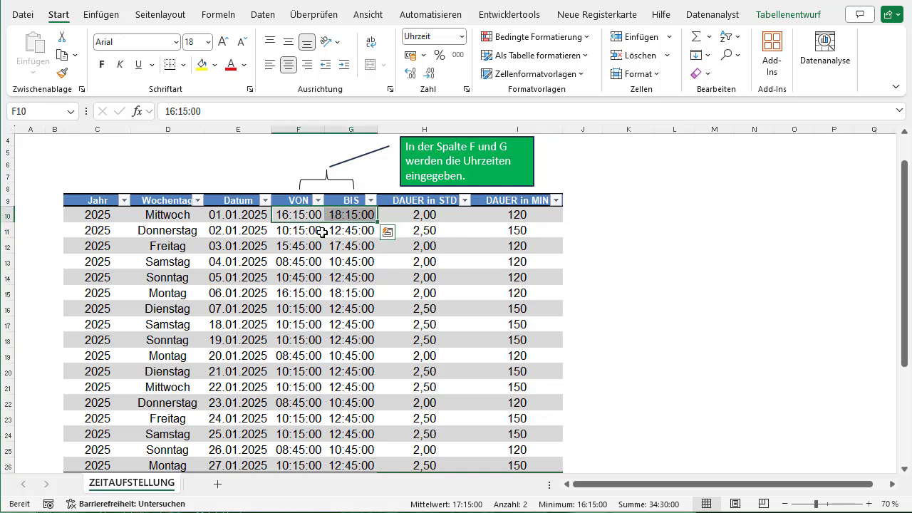
{"action": "left_click", "coordinate": [322, 217]}
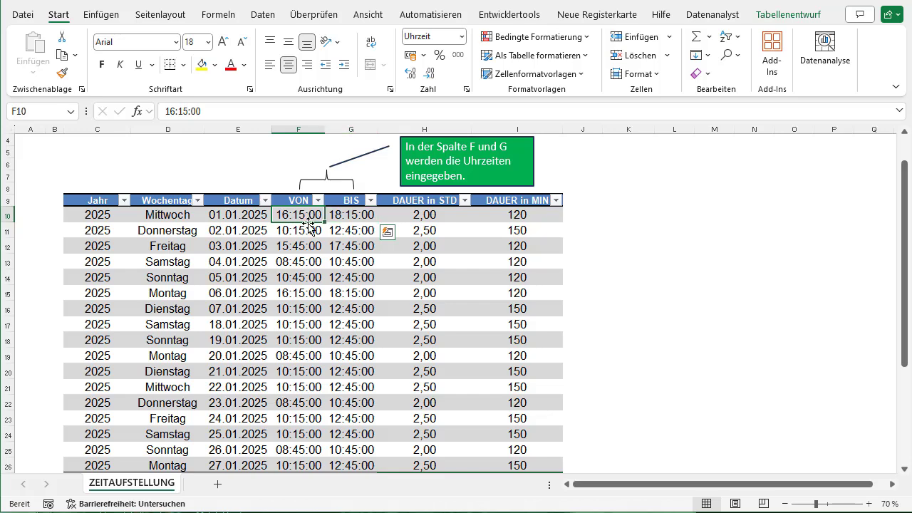
{"action": "left_click", "coordinate": [345, 218]}
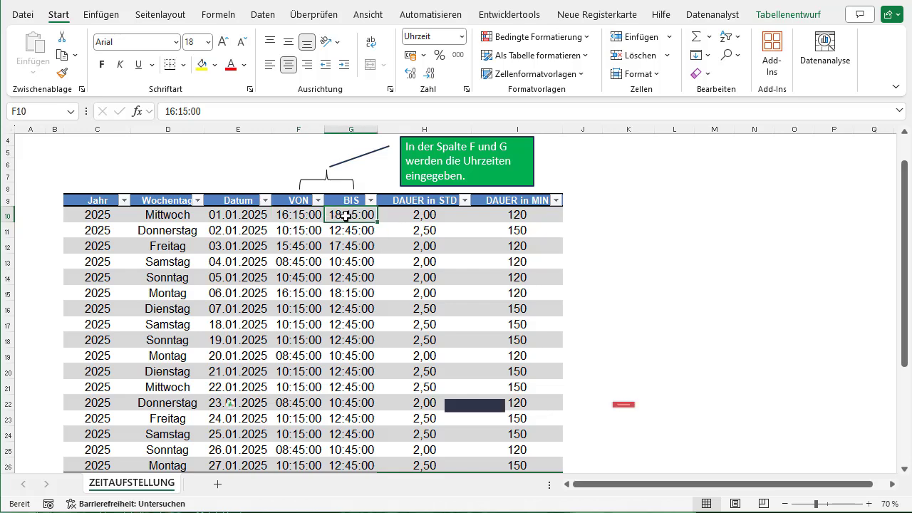
{"action": "key", "text": "Right"}
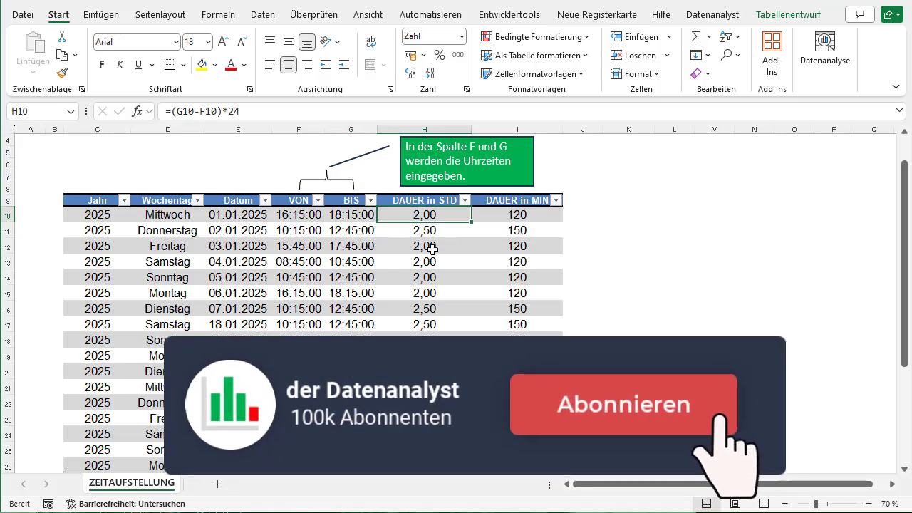
{"action": "left_click", "coordinate": [501, 213]}
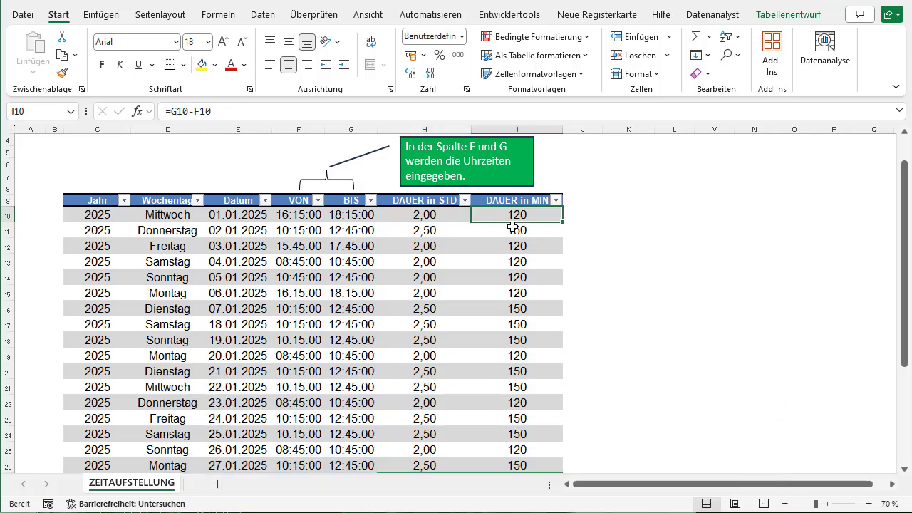
- Revisit row 11's start and end times alongside its hours and minutes duration formulas
{"action": "left_click", "coordinate": [309, 232]}
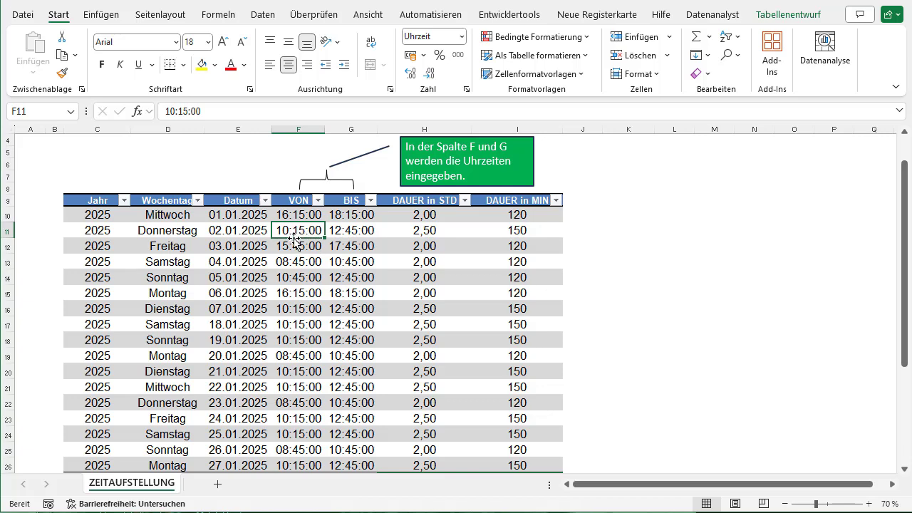
{"action": "left_click", "coordinate": [336, 236]}
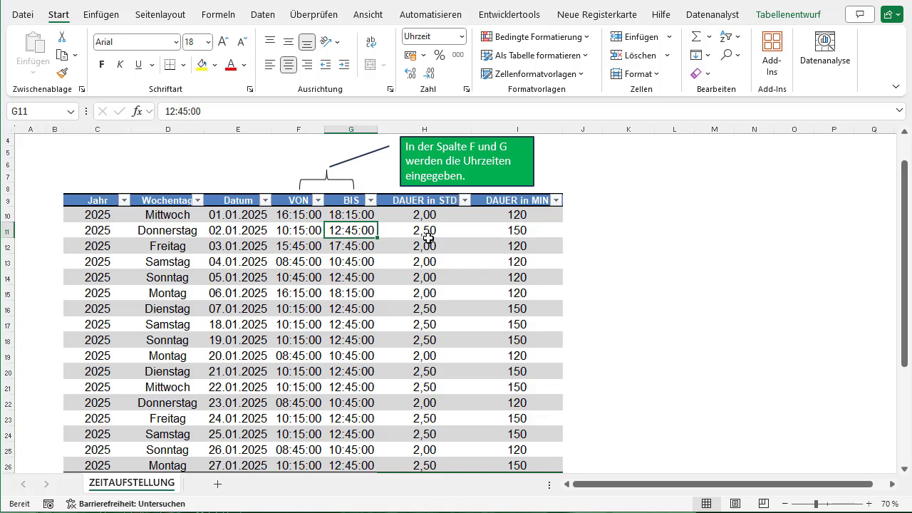
{"action": "left_click", "coordinate": [430, 235]}
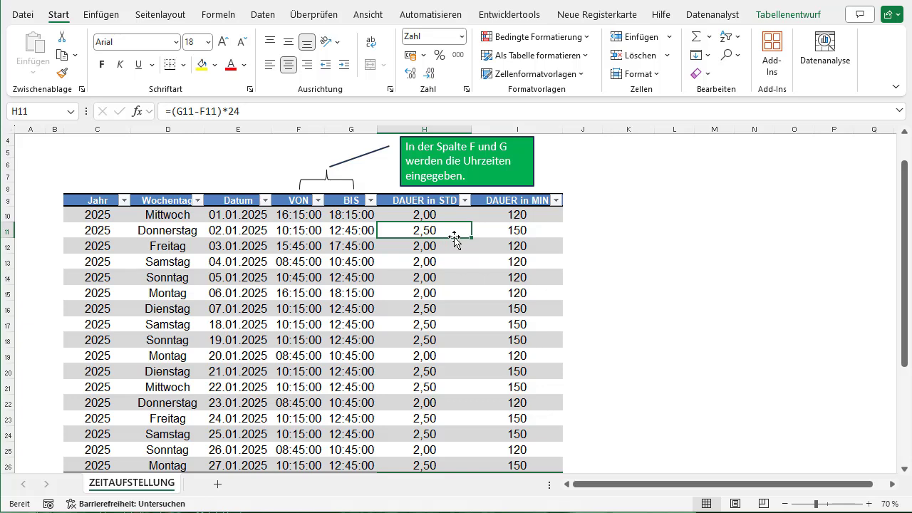
{"action": "left_click", "coordinate": [500, 234]}
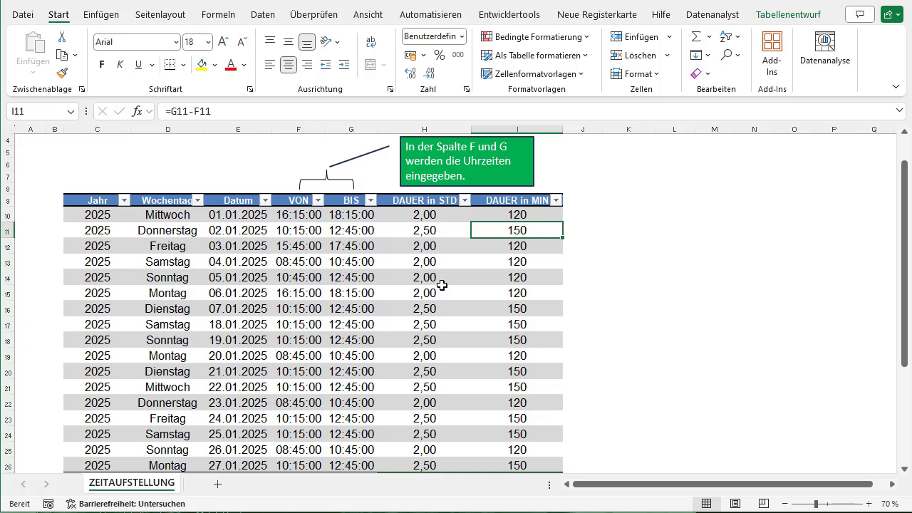
{"action": "left_click", "coordinate": [608, 232]}
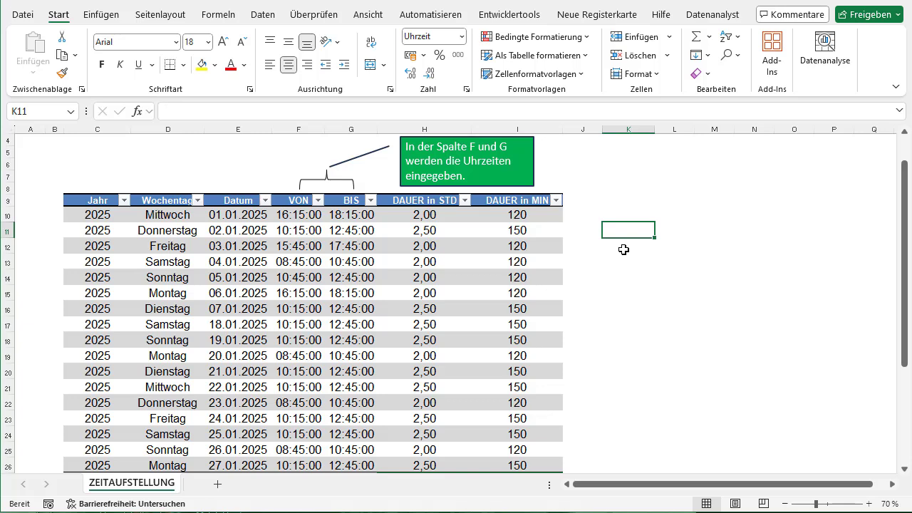
{"action": "type", "text": "=="}
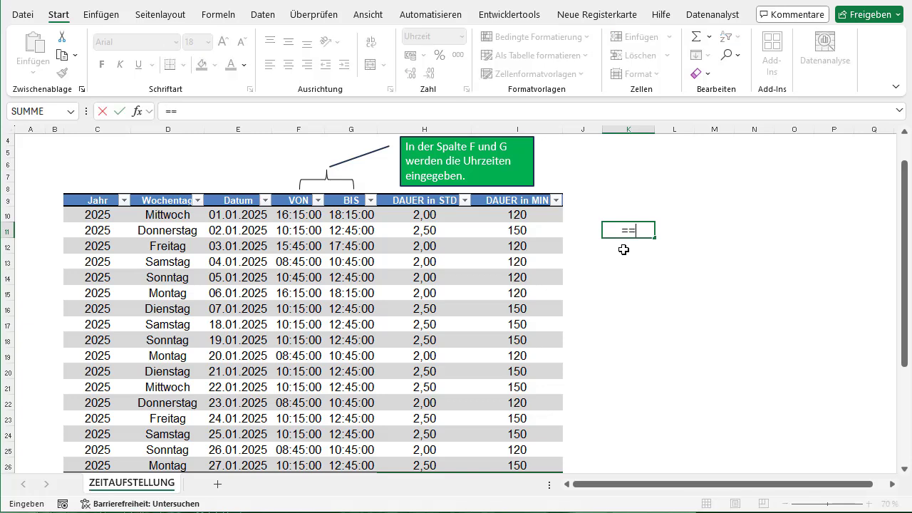
{"action": "key", "text": "BackSpace"}
{"action": "left_click", "coordinate": [354, 234]}
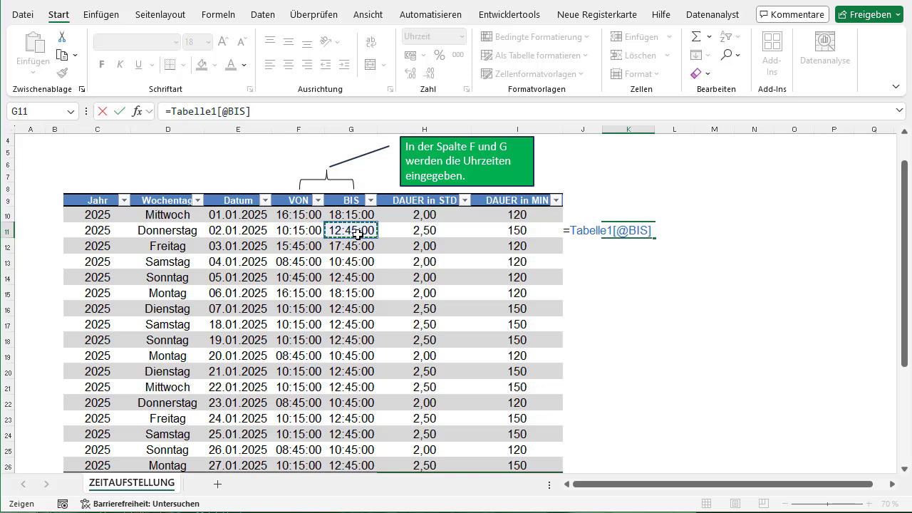
{"action": "type", "text": "-"}
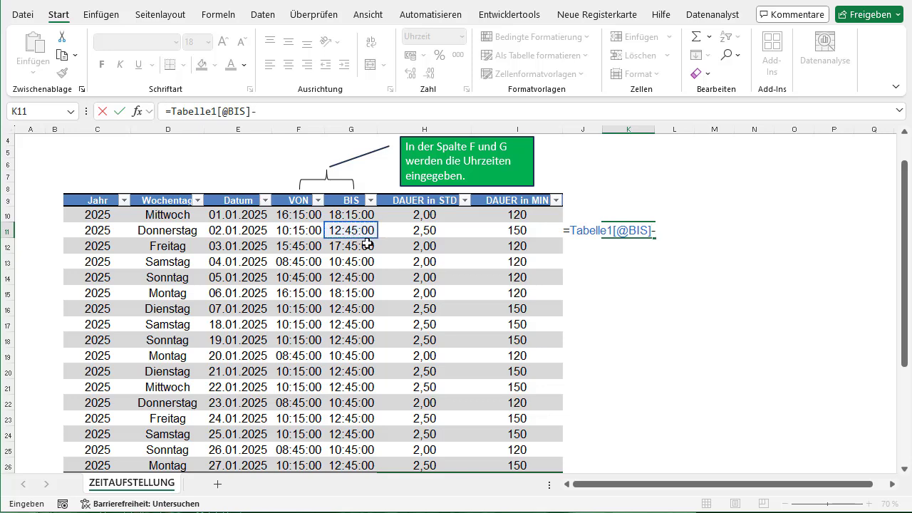
{"action": "left_click", "coordinate": [297, 230]}
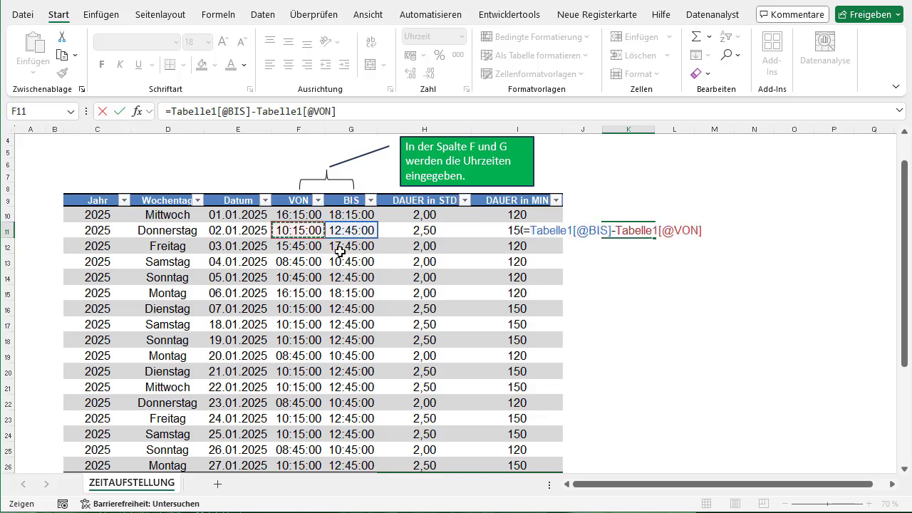
{"action": "key", "text": "Return"}
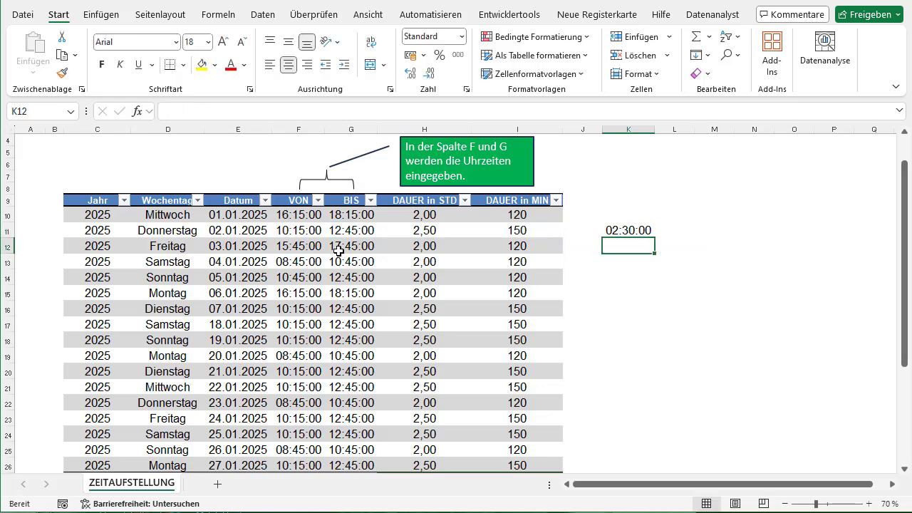
{"action": "left_click", "coordinate": [629, 228]}
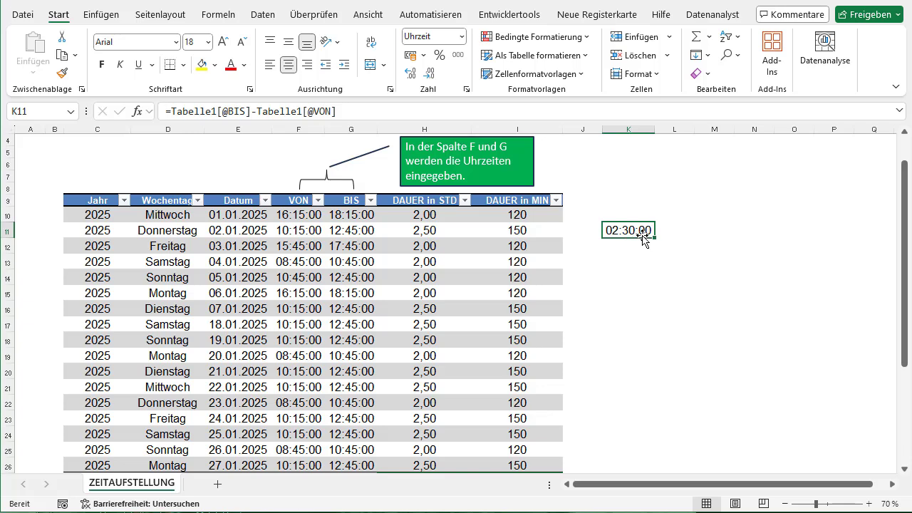
{"action": "left_click", "coordinate": [431, 238]}
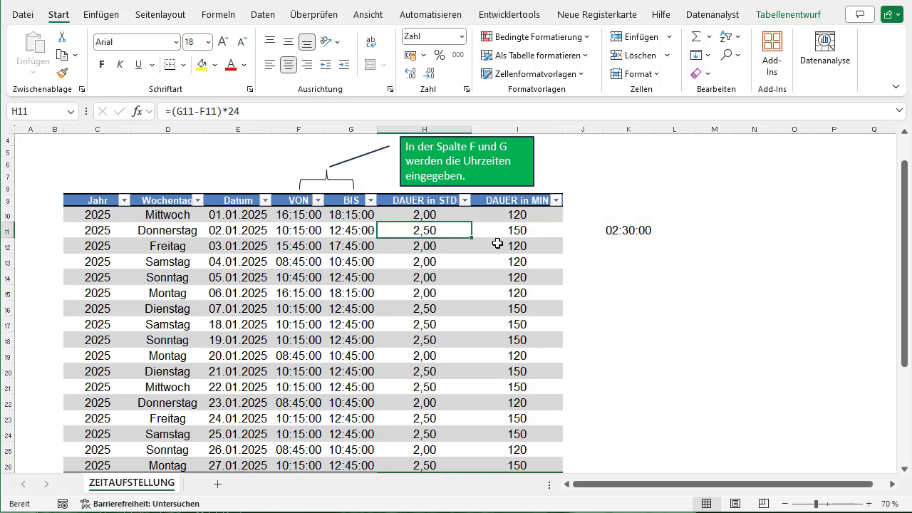
{"action": "left_click", "coordinate": [635, 226]}
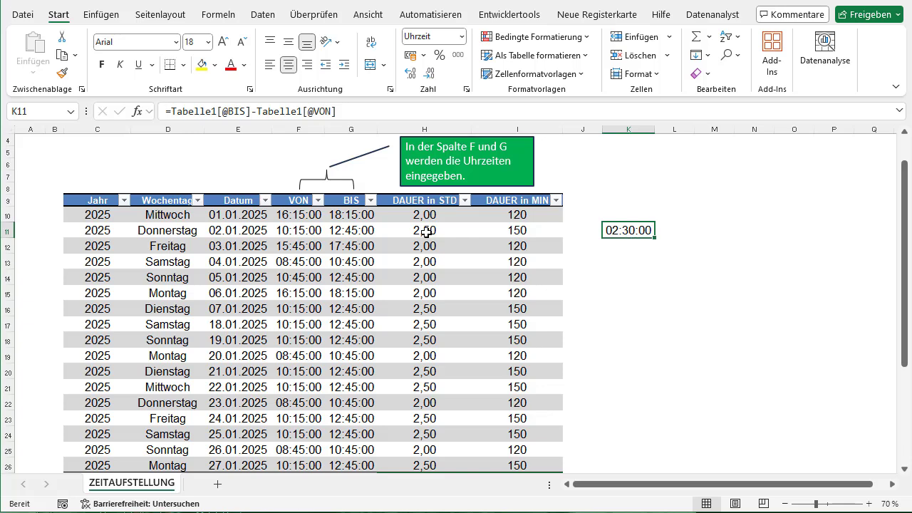
{"action": "left_click", "coordinate": [426, 232]}
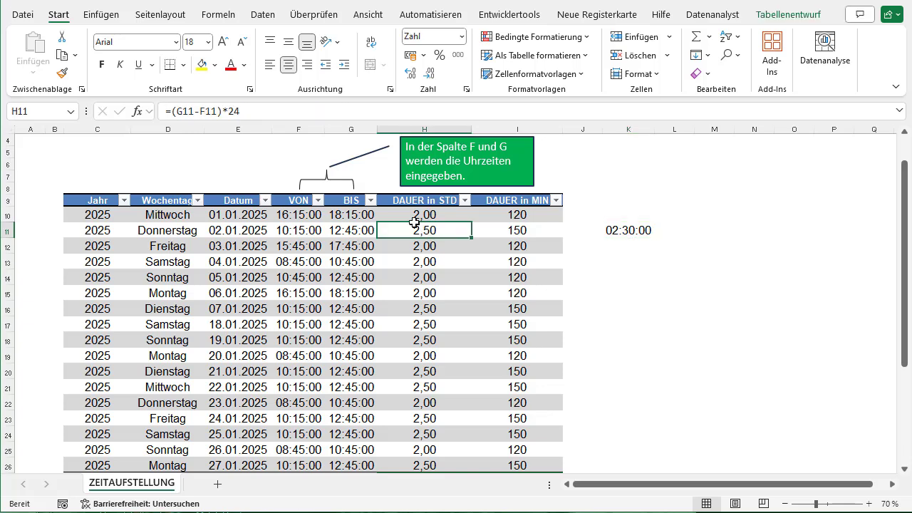
{"action": "left_click", "coordinate": [231, 111]}
{"action": "double_click", "coordinate": [232, 110]}
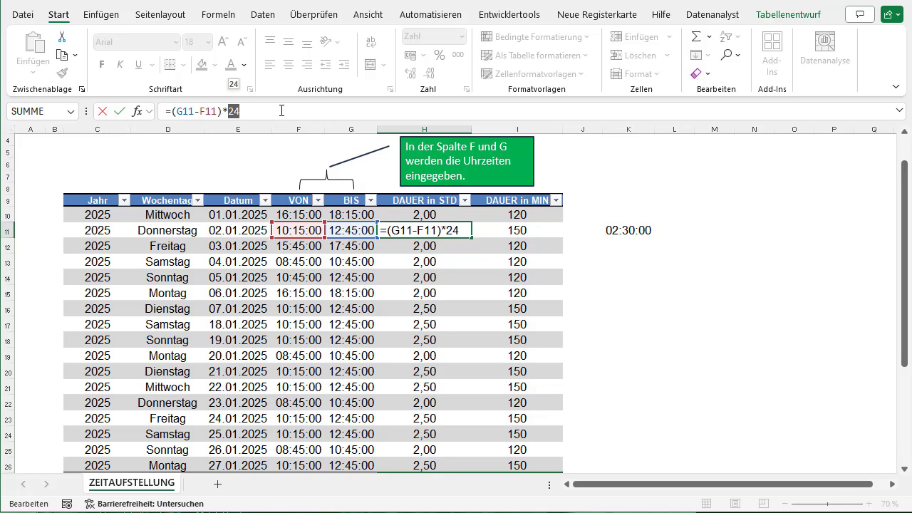
{"action": "key", "text": "Return"}
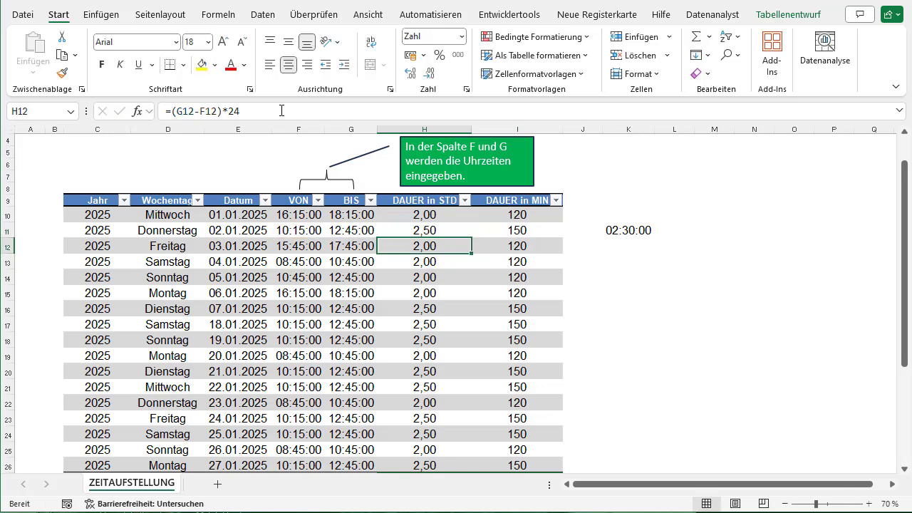
{"action": "left_click", "coordinate": [437, 232]}
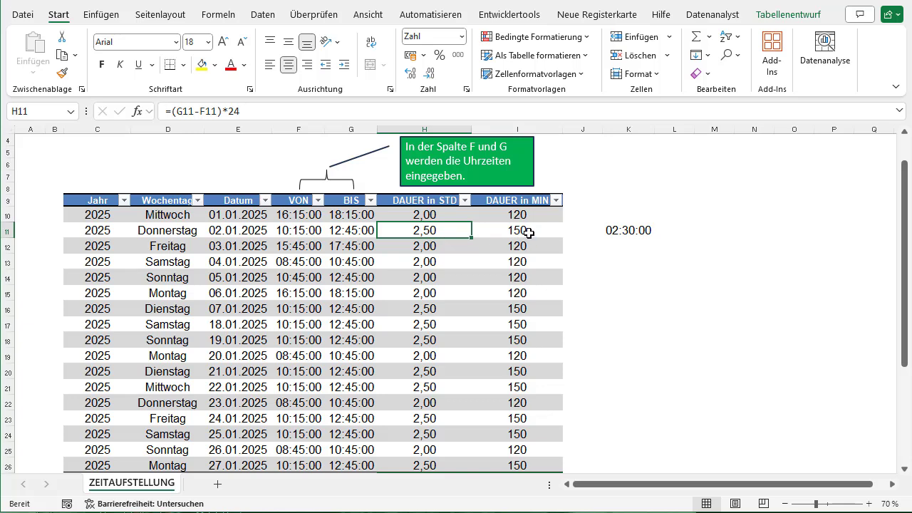
{"action": "left_click", "coordinate": [527, 232]}
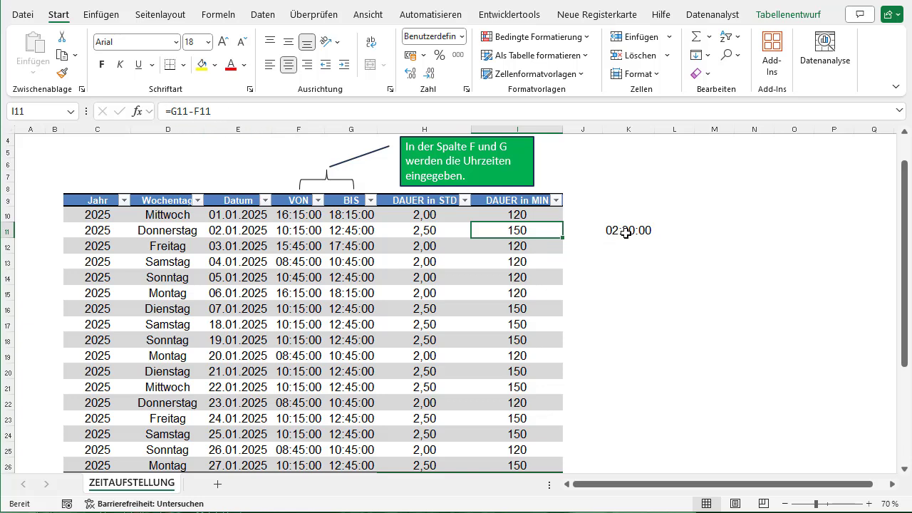
{"action": "left_click", "coordinate": [604, 232]}
{"action": "left_click", "coordinate": [533, 234]}
{"action": "right_click", "coordinate": [518, 229]}
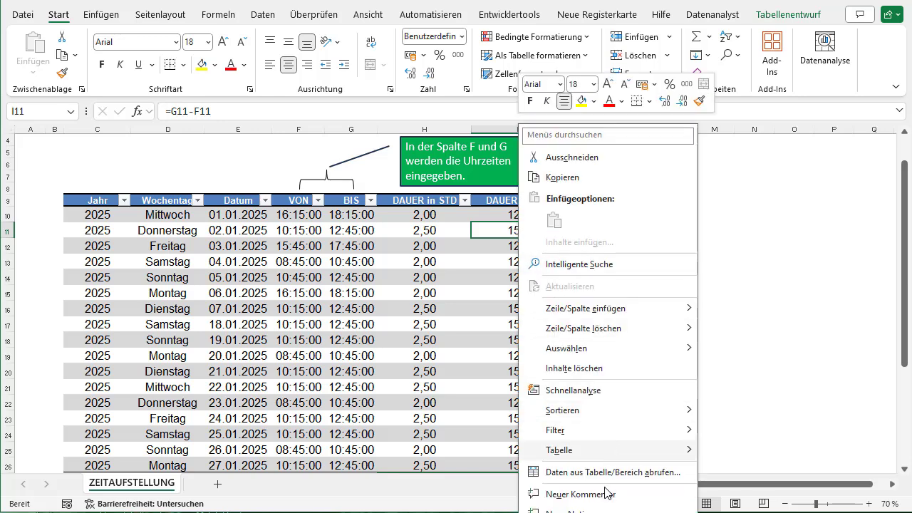
{"action": "key", "text": "ctrl+1"}
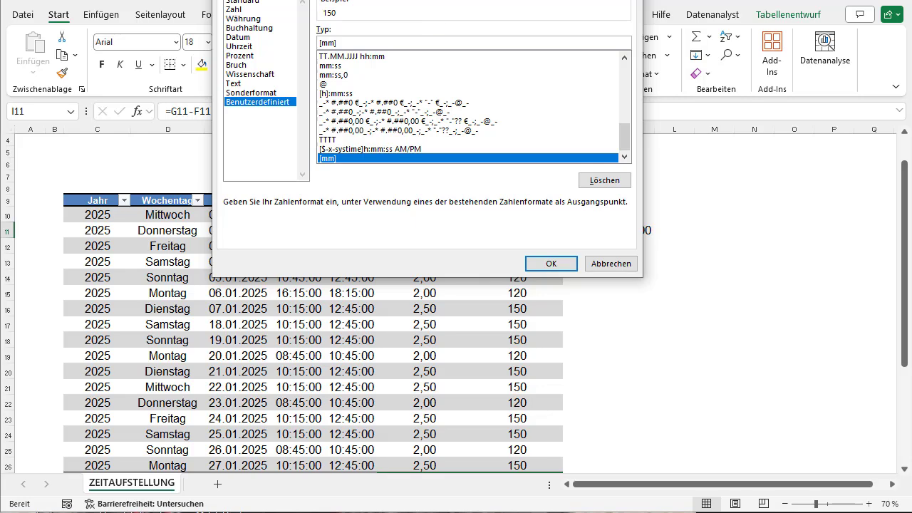
{"action": "mouse_move", "coordinate": [465, 2]}
{"action": "left_mouse_down"}
{"action": "mouse_move", "coordinate": [773, 132]}
{"action": "mouse_move", "coordinate": [795, 131]}
{"action": "left_mouse_up"}
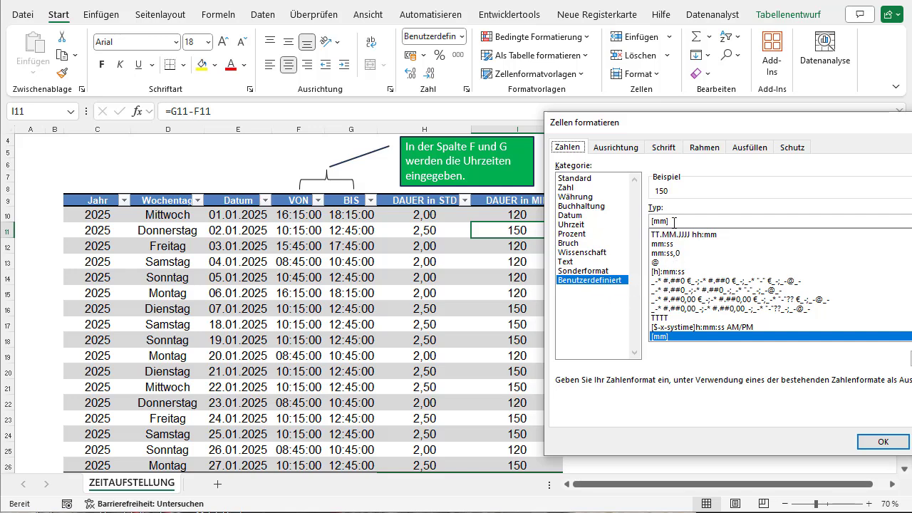
{"action": "left_click_drag", "start_coordinate": [670, 221], "coordinate": [649, 222]}
{"action": "left_click", "coordinate": [680, 223]}
{"action": "double_click", "coordinate": [661, 220]}
{"action": "left_click", "coordinate": [676, 221]}
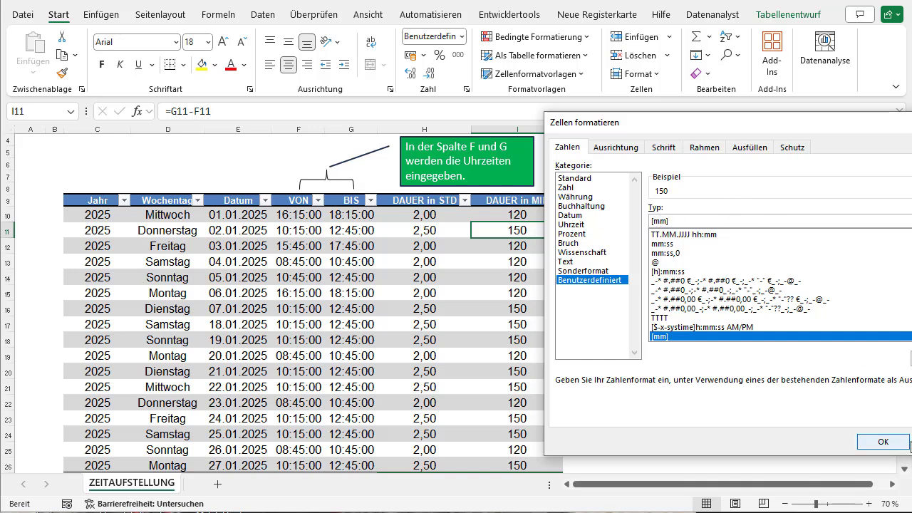
{"action": "left_click", "coordinate": [882, 442]}
{"action": "left_click_drag", "start_coordinate": [522, 213], "coordinate": [522, 313]}
{"action": "left_click", "coordinate": [518, 249]}
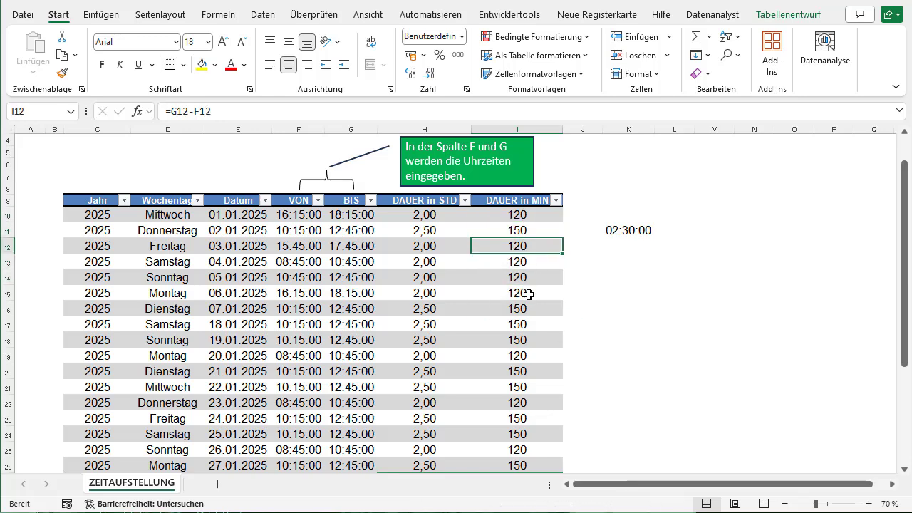
{"action": "scroll", "coordinate": [522, 320], "scroll_direction": "down", "scroll_amount": 2}
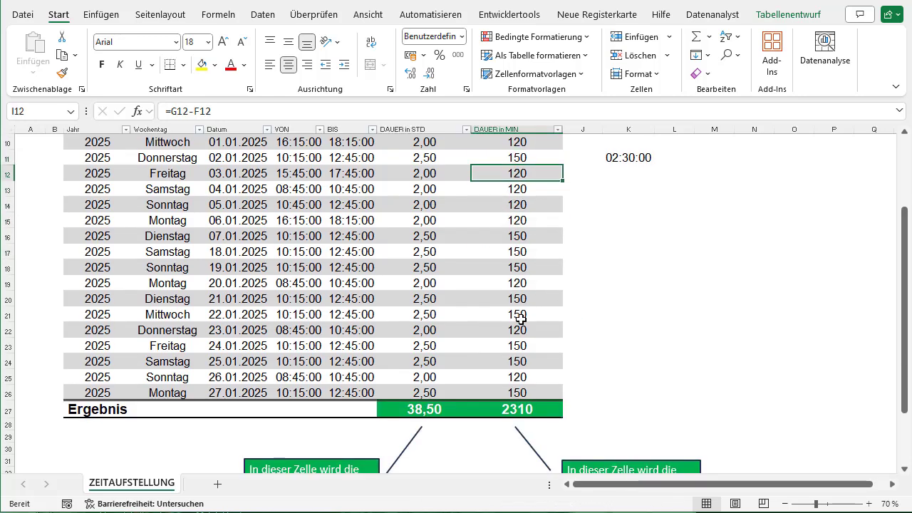
{"action": "scroll", "coordinate": [521, 320], "scroll_direction": "down", "scroll_amount": 1}
{"action": "scroll", "coordinate": [521, 319], "scroll_direction": "up", "scroll_amount": 1}
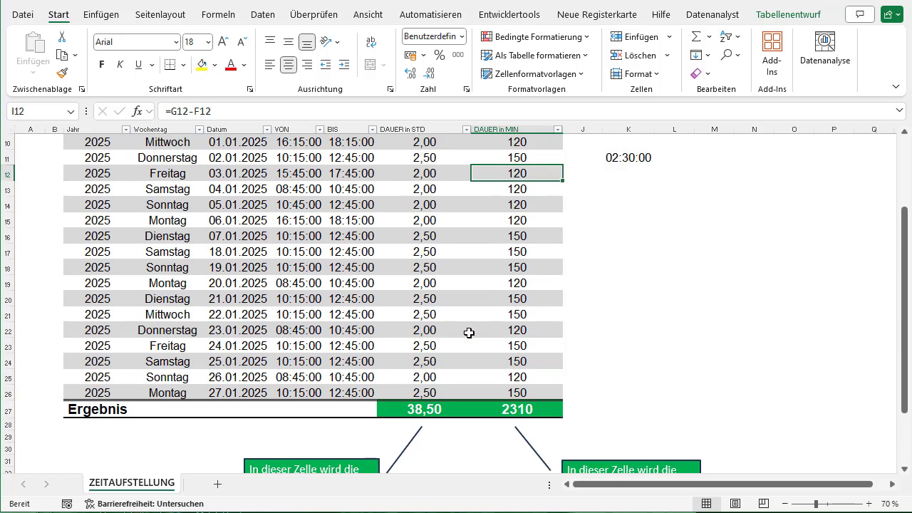
{"action": "left_click", "coordinate": [418, 413]}
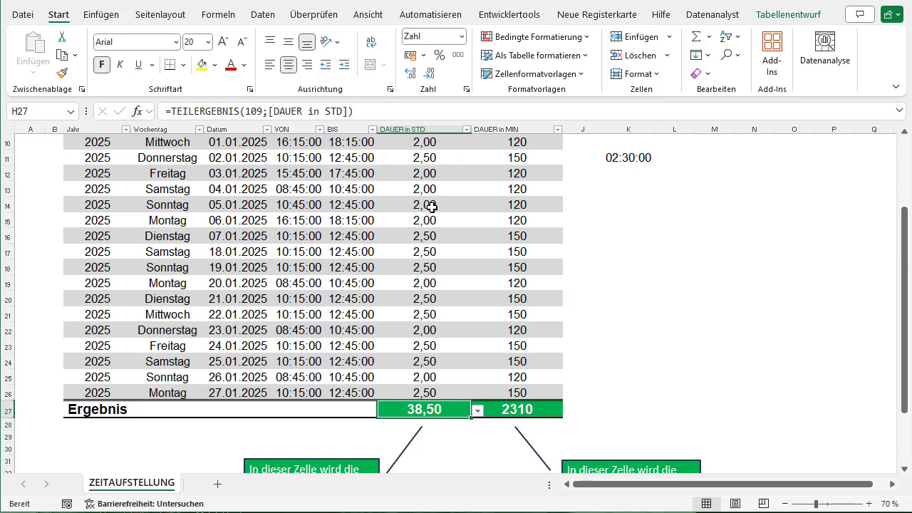
{"action": "scroll", "coordinate": [427, 200], "scroll_direction": "up", "scroll_amount": 1}
{"action": "scroll", "coordinate": [424, 188], "scroll_direction": "down", "scroll_amount": 1}
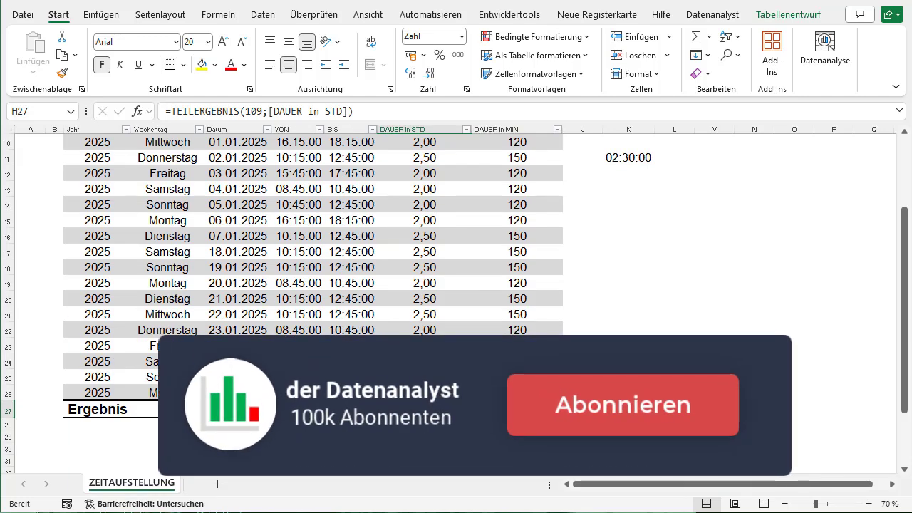
{"action": "left_click_drag", "start_coordinate": [424, 392], "coordinate": [423, 251]}
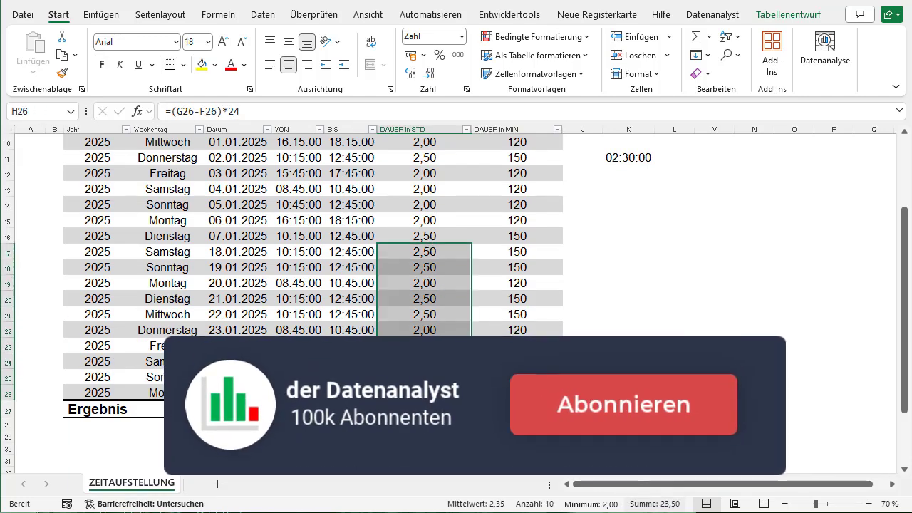
{"action": "left_click", "coordinate": [424, 409]}
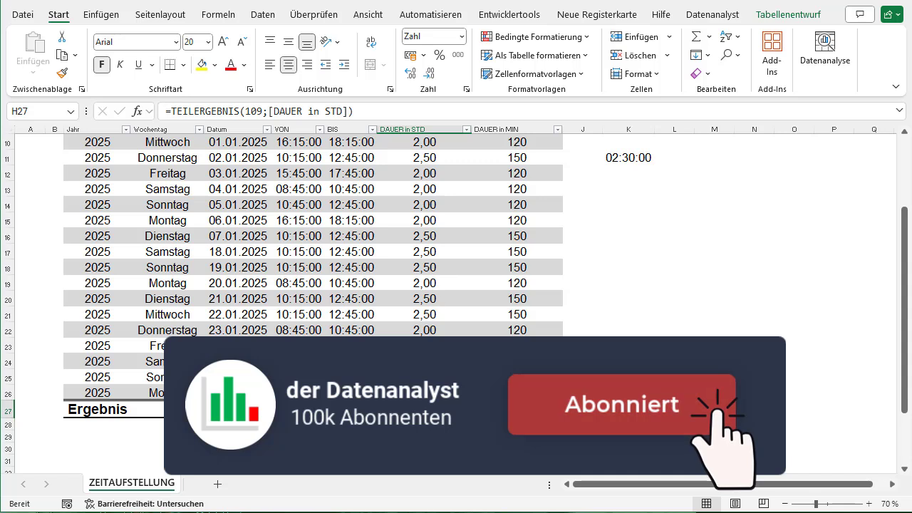
{"action": "left_click", "coordinate": [631, 158]}
{"action": "scroll", "coordinate": [653, 171], "scroll_direction": "up", "scroll_amount": 1}
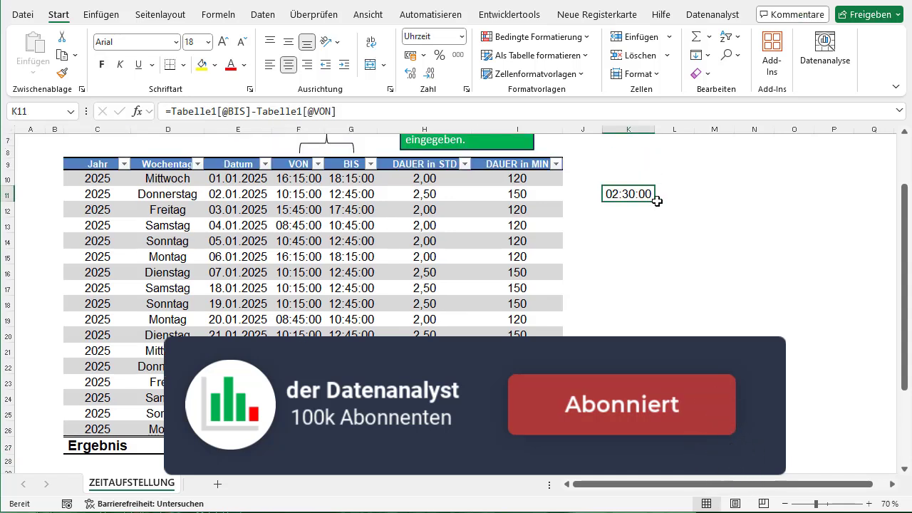
- Fill the K11 test formula down to K26 and select the resulting time values
{"action": "left_click_drag", "start_coordinate": [656, 202], "coordinate": [650, 435]}
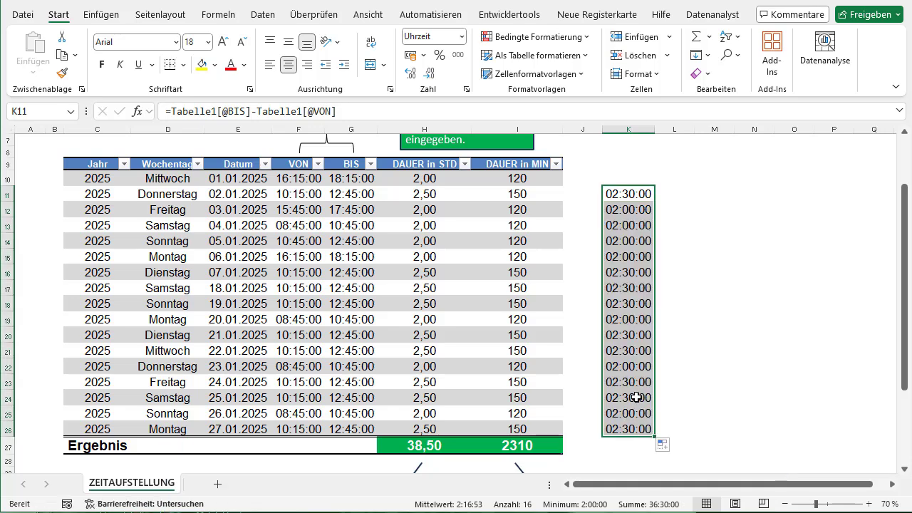
{"action": "left_click", "coordinate": [631, 441]}
{"action": "key", "text": "Up"}
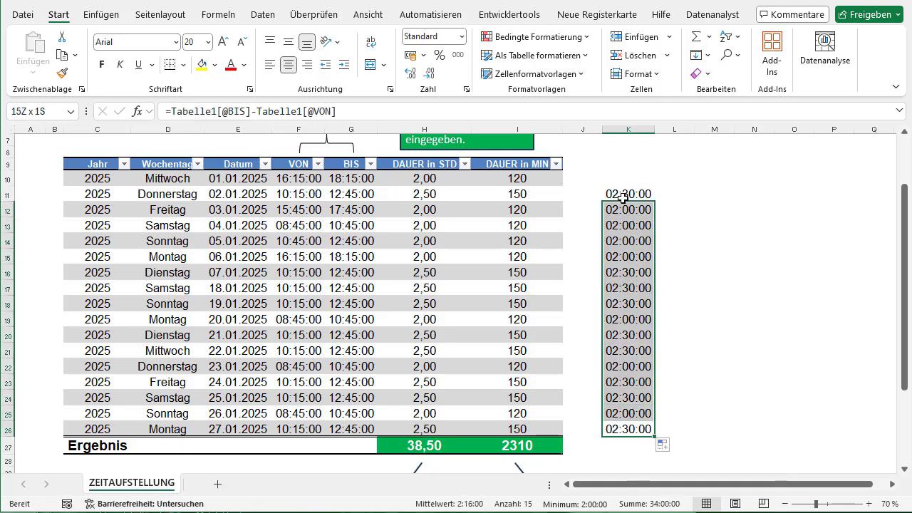
{"action": "left_click_drag", "start_coordinate": [626, 305], "coordinate": [606, 207]}
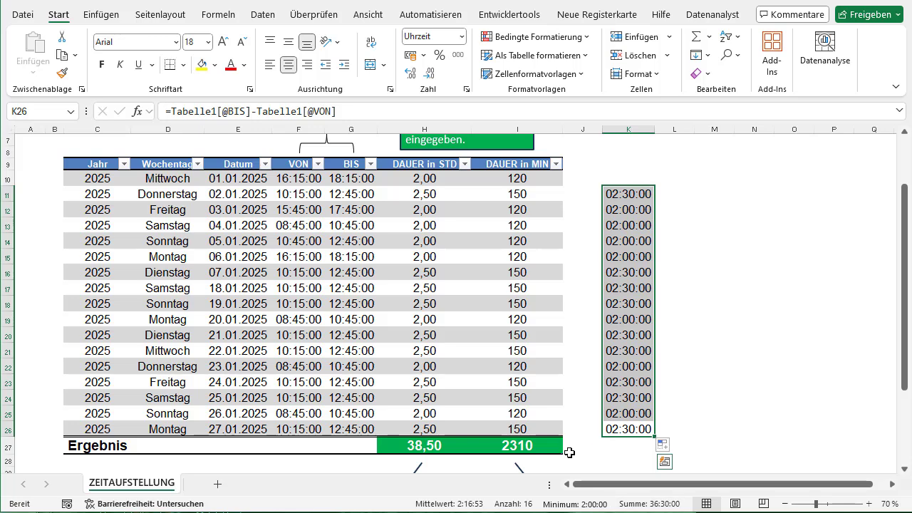
- Check the minutes total in I27, then reselect K11:K26 for clearing
{"action": "left_click", "coordinate": [533, 449]}
{"action": "scroll", "coordinate": [561, 444], "scroll_direction": "down", "scroll_amount": 1}
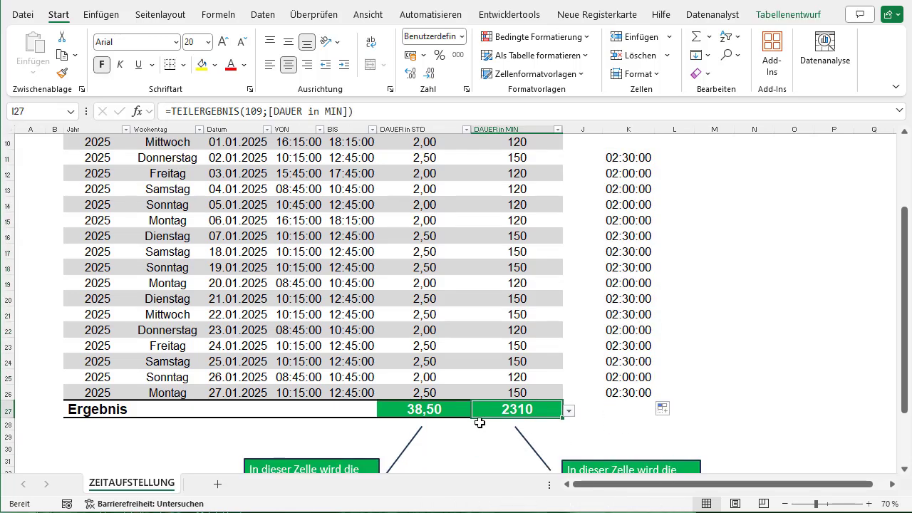
{"action": "scroll", "coordinate": [539, 413], "scroll_direction": "up", "scroll_amount": 1}
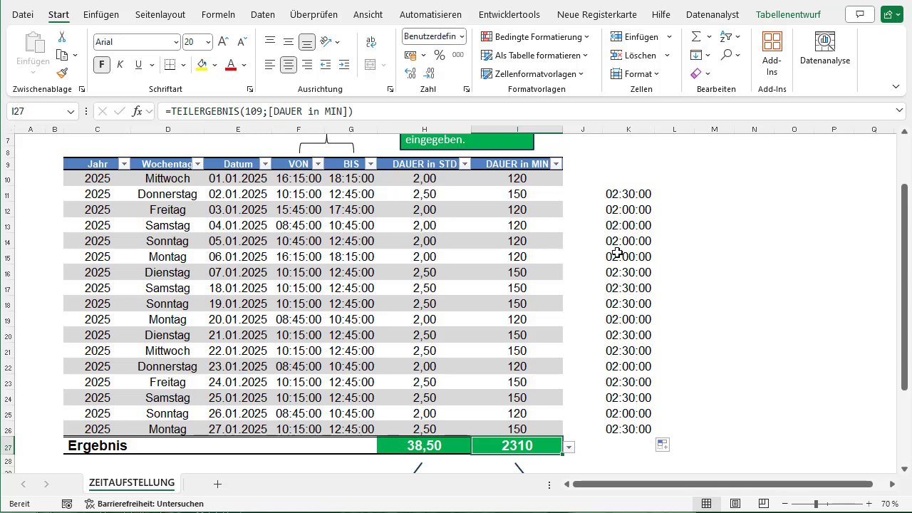
{"action": "left_click_drag", "start_coordinate": [629, 194], "coordinate": [622, 428]}
{"action": "key", "text": "Delete"}
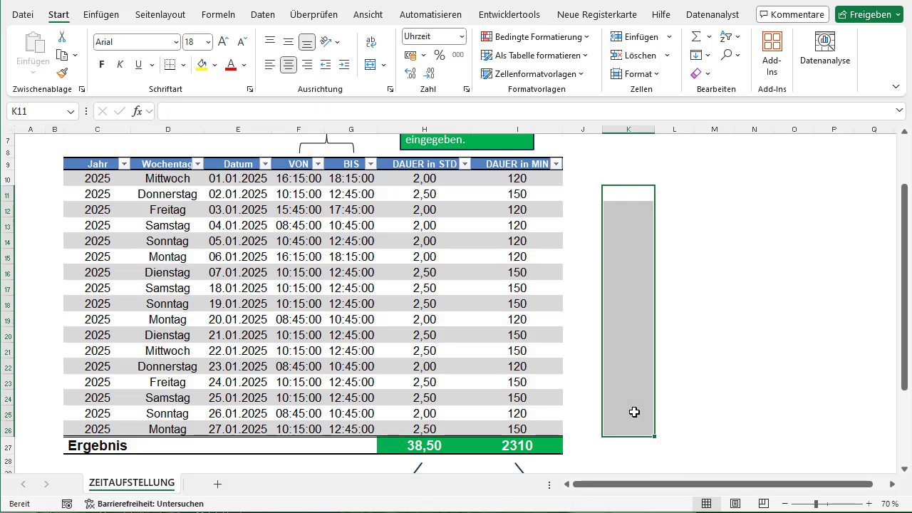
{"action": "scroll", "coordinate": [541, 384], "scroll_direction": "down", "scroll_amount": 2}
{"action": "scroll", "coordinate": [570, 363], "scroll_direction": "up", "scroll_amount": 3}
{"action": "left_click", "coordinate": [575, 362]}
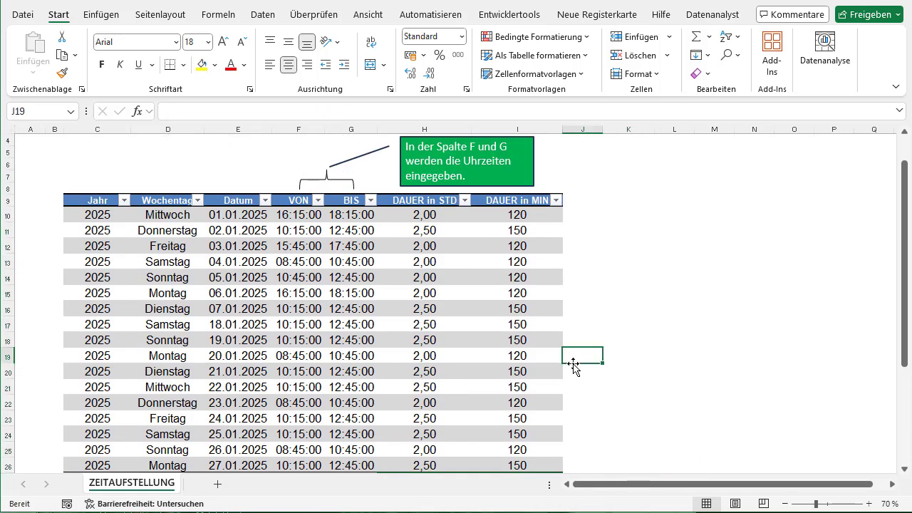
{"action": "scroll", "coordinate": [576, 364], "scroll_direction": "down", "scroll_amount": 3}
{"action": "scroll", "coordinate": [579, 364], "scroll_direction": "down", "scroll_amount": 1}
{"action": "scroll", "coordinate": [579, 362], "scroll_direction": "up", "scroll_amount": 2}
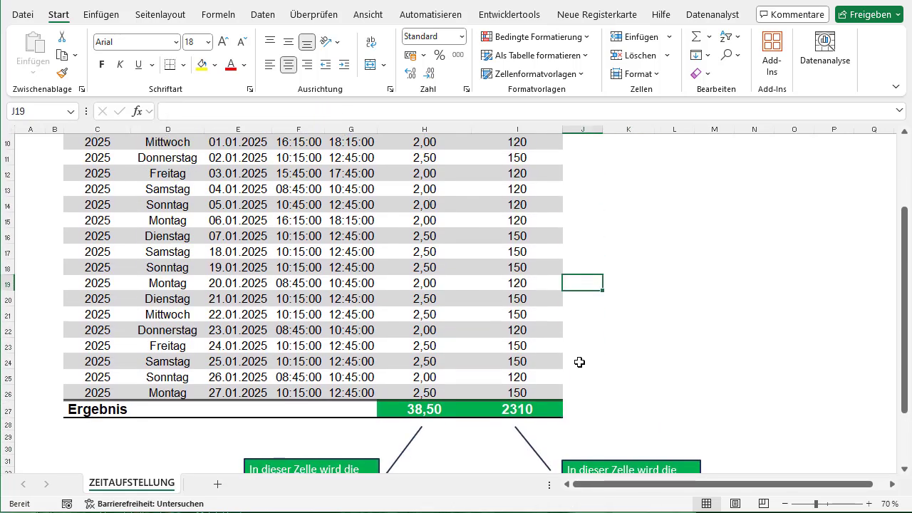
{"action": "scroll", "coordinate": [570, 361], "scroll_direction": "up", "scroll_amount": 1}
{"action": "scroll", "coordinate": [564, 362], "scroll_direction": "up", "scroll_amount": 2}
{"action": "left_click", "coordinate": [426, 217]}
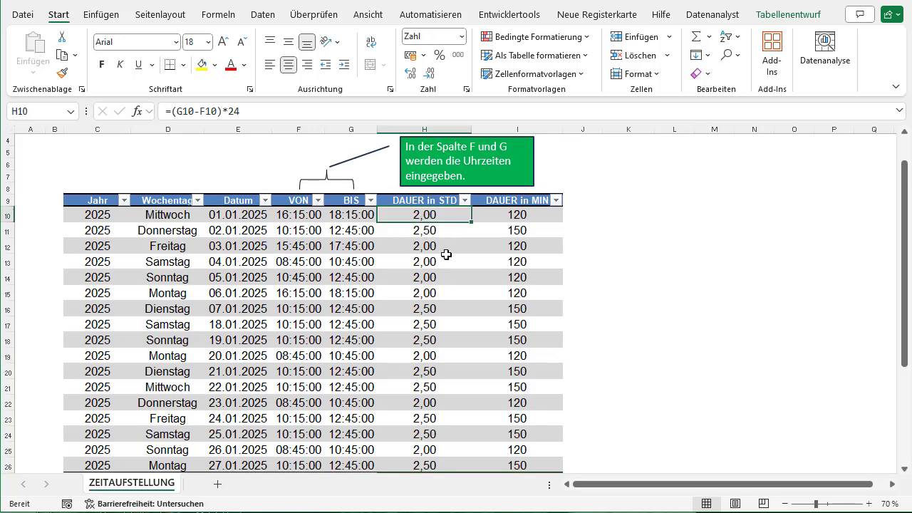
{"action": "left_click", "coordinate": [521, 214]}
{"action": "scroll", "coordinate": [548, 300], "scroll_direction": "down", "scroll_amount": 1}
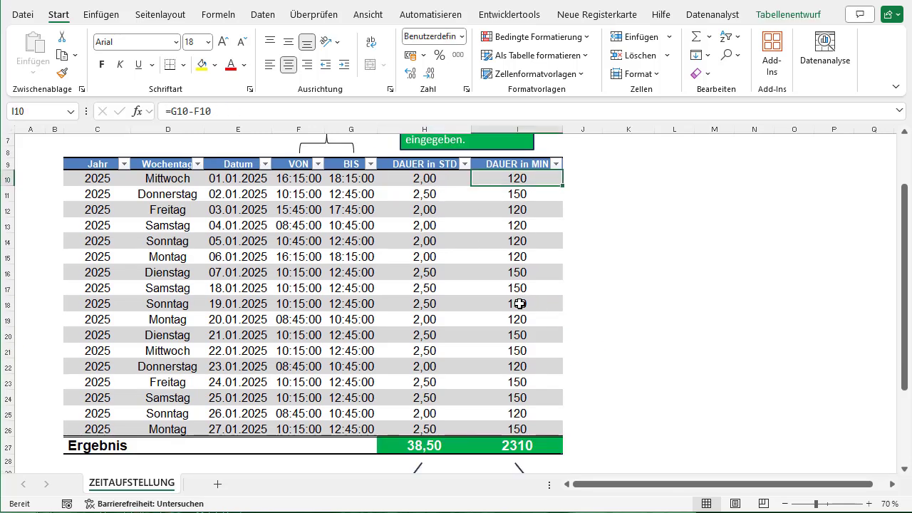